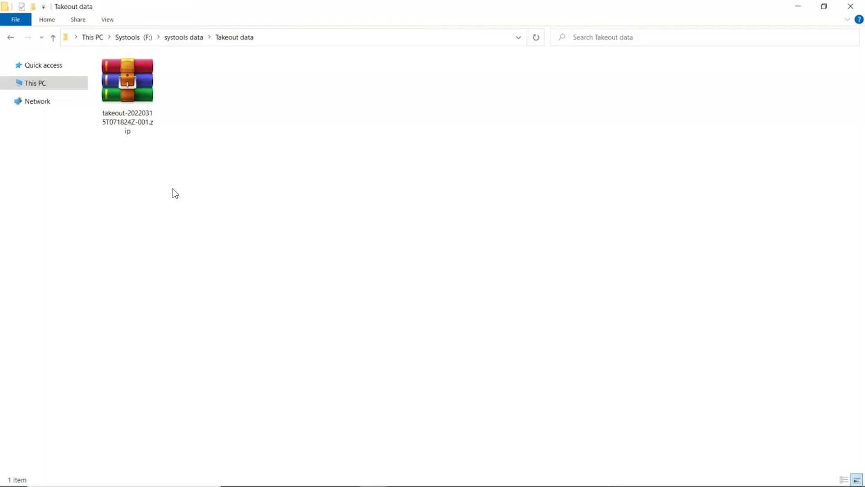
Step: Extract the Takeout zip archive in place in File Explorer
{"action": "right_click", "coordinate": [125, 84]}
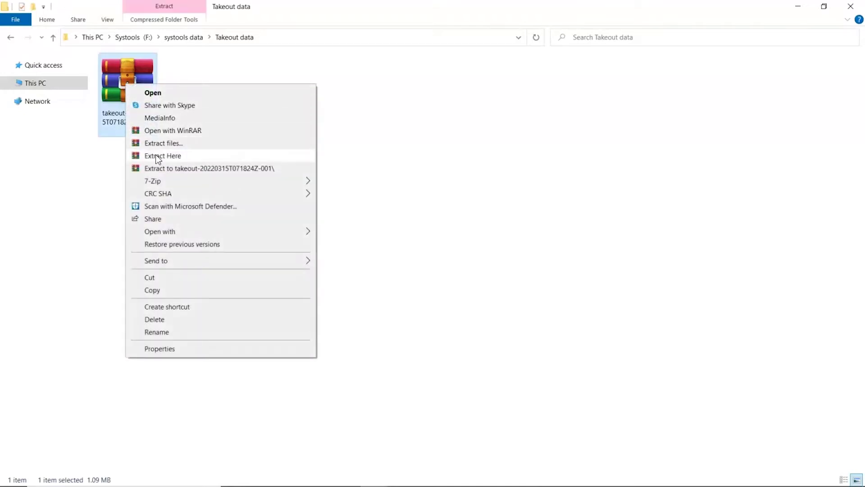
{"action": "left_click", "coordinate": [160, 159]}
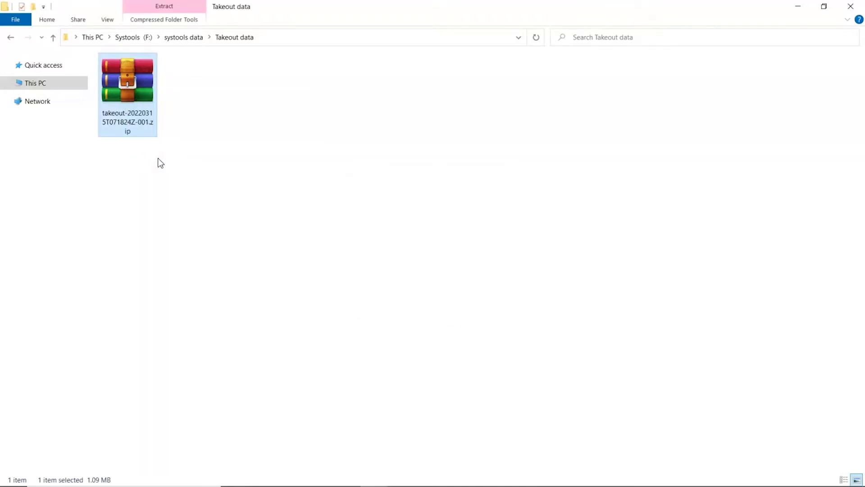
{"action": "left_click", "coordinate": [160, 163]}
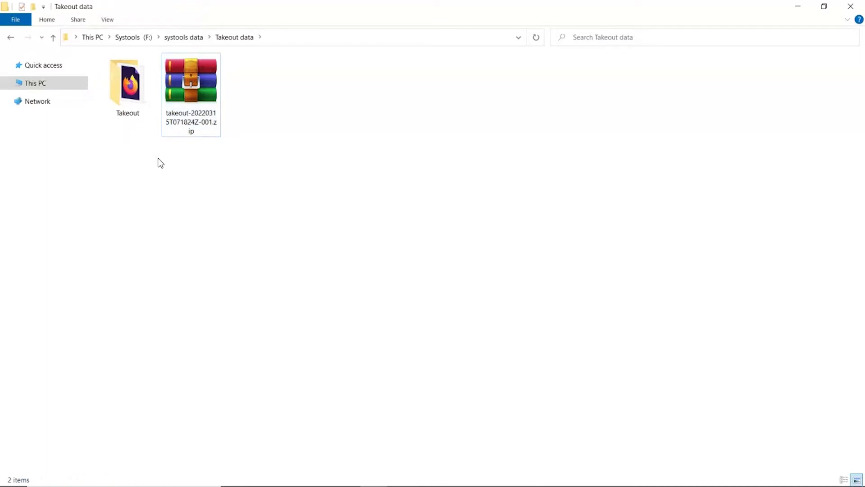
Step: Open the Takeout folder, then its Mail folder, to reveal the All mail mbox file
{"action": "double_click", "coordinate": [121, 84]}
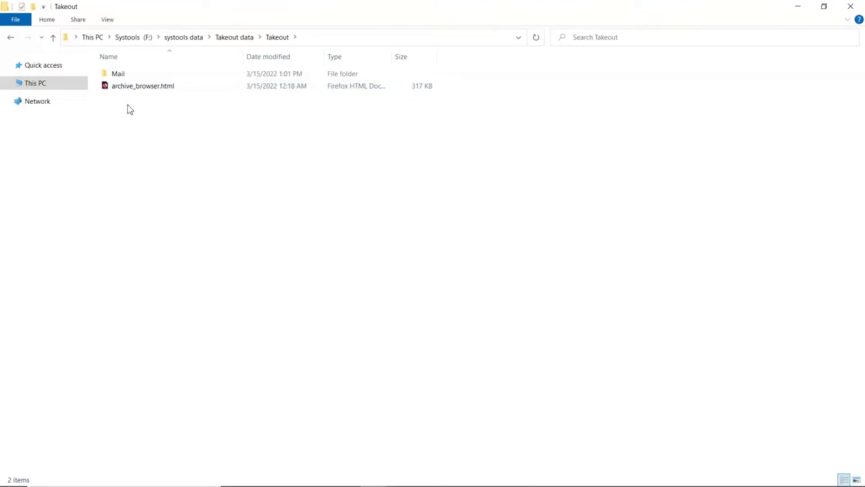
{"action": "double_click", "coordinate": [116, 71]}
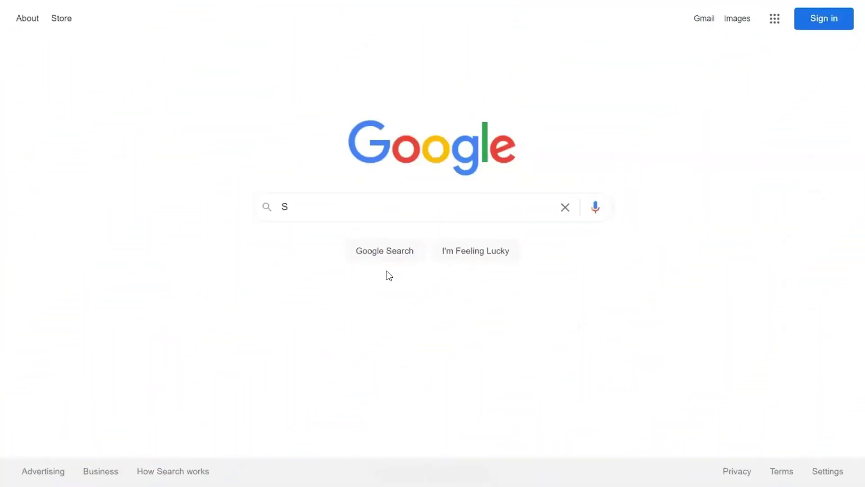
{"action": "type", "text": "ysTools Mbox Con"}
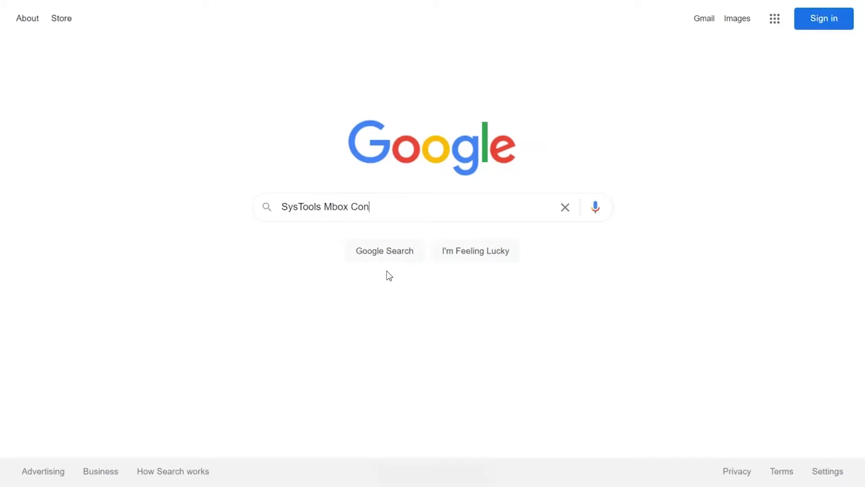
{"action": "type", "text": "verter"}
Step: Find the SysTools MBOX Converter page through Google and download mbox-converter.exe
{"action": "left_click", "coordinate": [383, 255]}
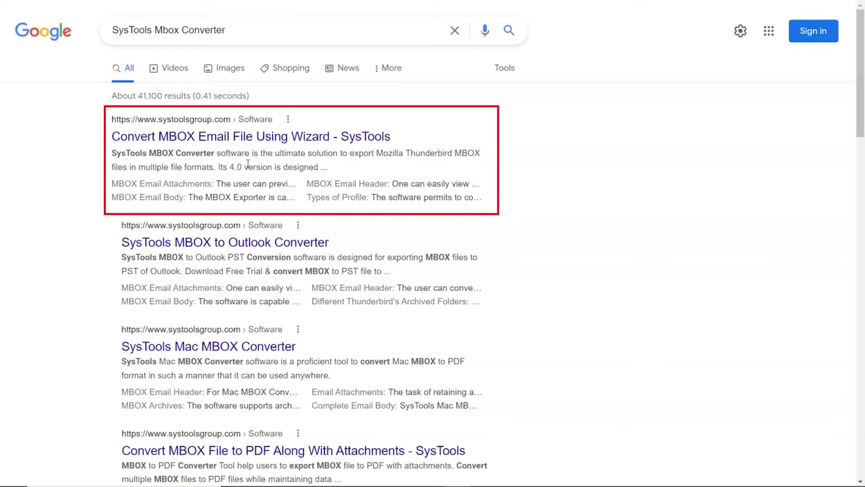
{"action": "left_click", "coordinate": [201, 139]}
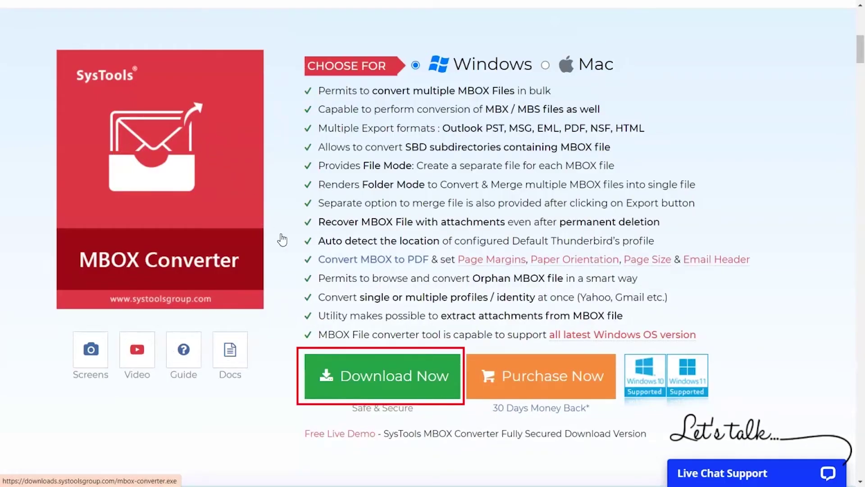
{"action": "left_click", "coordinate": [383, 383]}
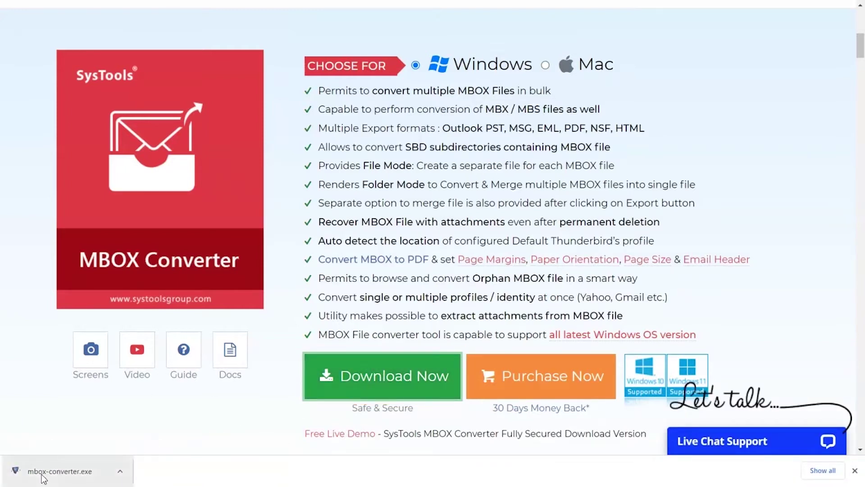
Step: Install mbox-converter.exe with the licence accepted and the default install location
{"action": "left_click", "coordinate": [45, 471]}
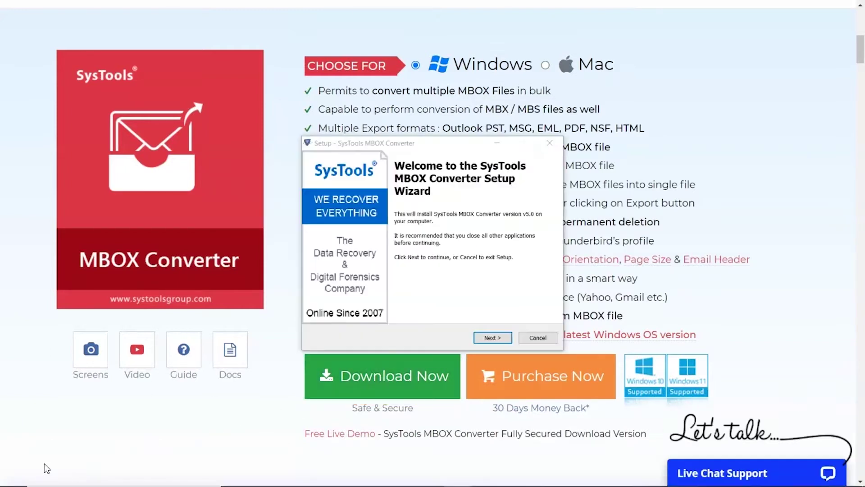
{"action": "left_click", "coordinate": [500, 337]}
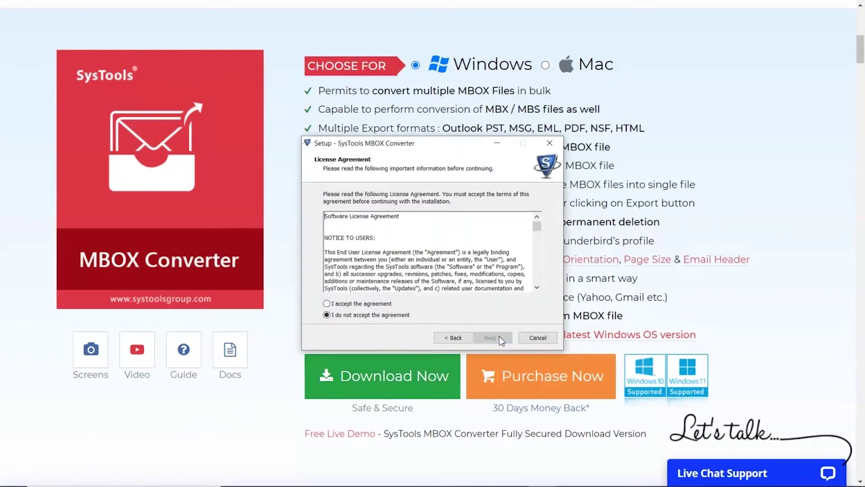
{"action": "left_click", "coordinate": [327, 303]}
{"action": "left_click", "coordinate": [491, 338]}
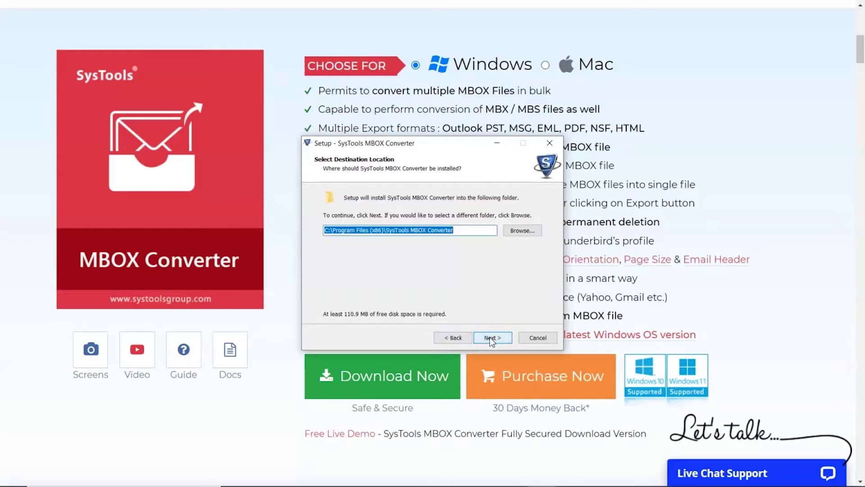
{"action": "left_click", "coordinate": [492, 339]}
{"action": "left_click", "coordinate": [491, 338]}
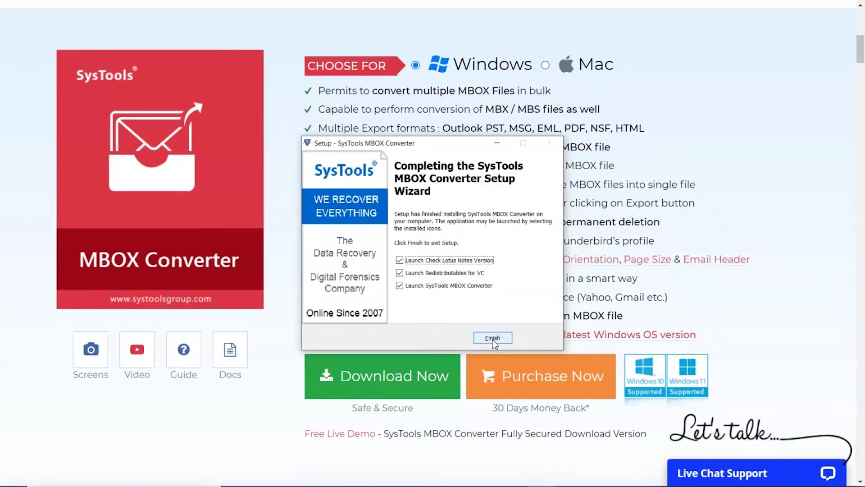
{"action": "left_click", "coordinate": [493, 339]}
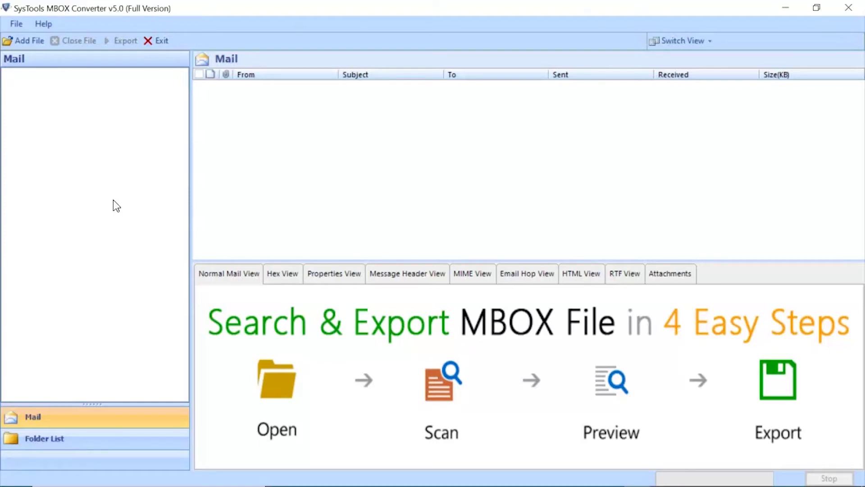
Step: Choose MBOX Files as the mail source and turn off Use Folder Mode
{"action": "left_click", "coordinate": [24, 42]}
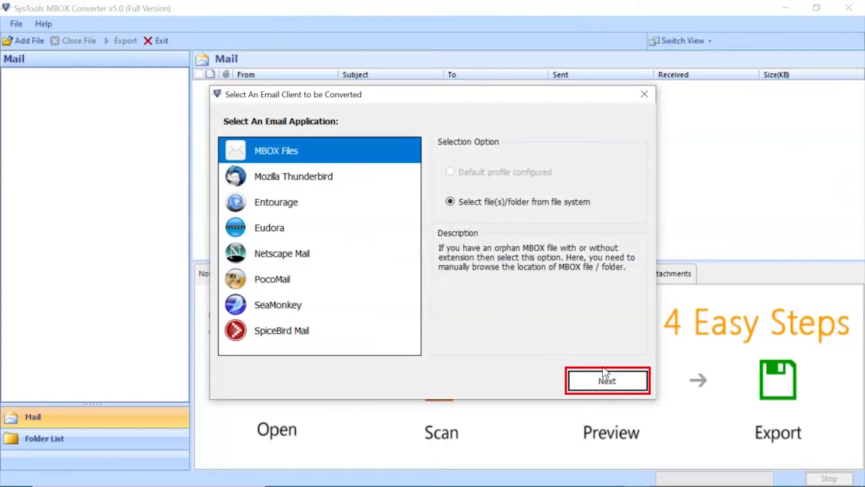
{"action": "left_click", "coordinate": [619, 379]}
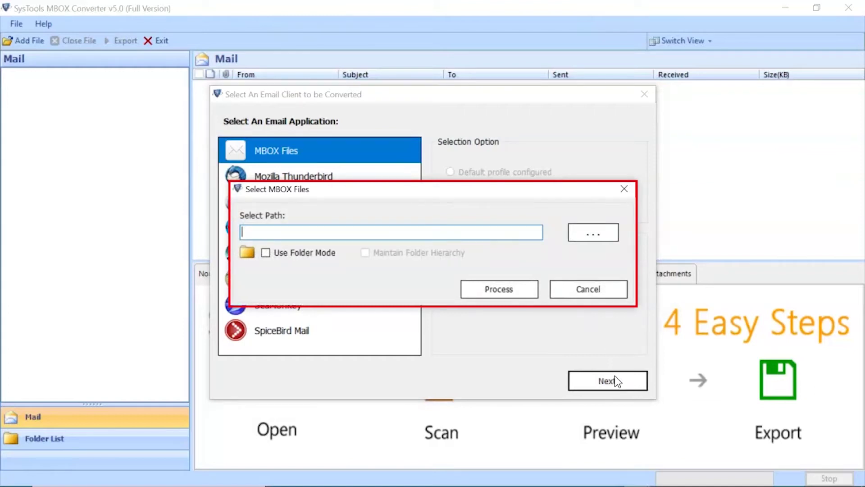
{"action": "left_click", "coordinate": [267, 253]}
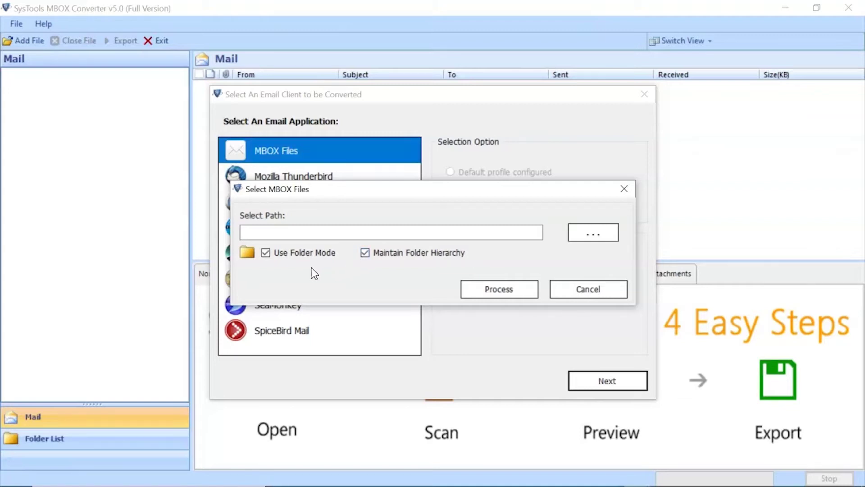
{"action": "left_click", "coordinate": [265, 252]}
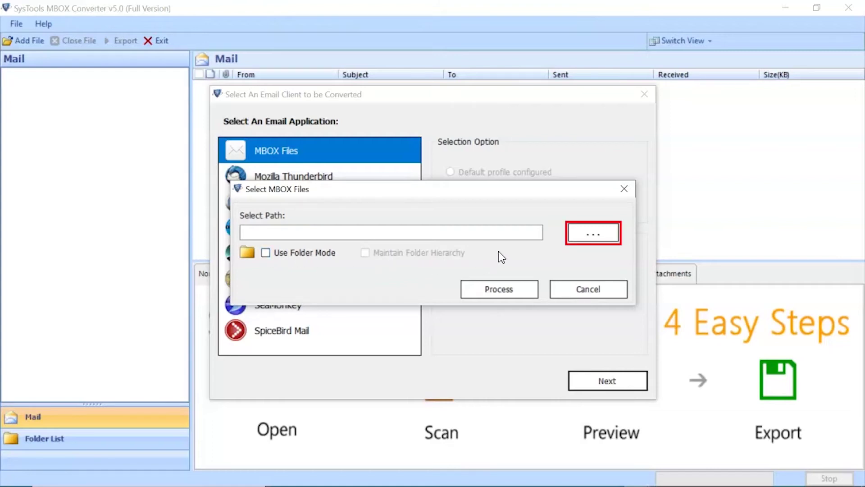
Step: Browse to 'All mail Including Spam and Trash.mbox' and process it
{"action": "left_click", "coordinate": [593, 234]}
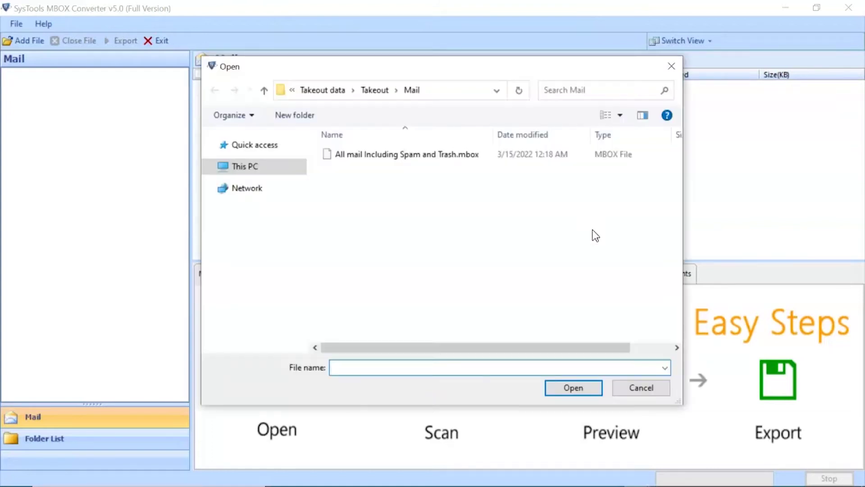
{"action": "left_click", "coordinate": [327, 155]}
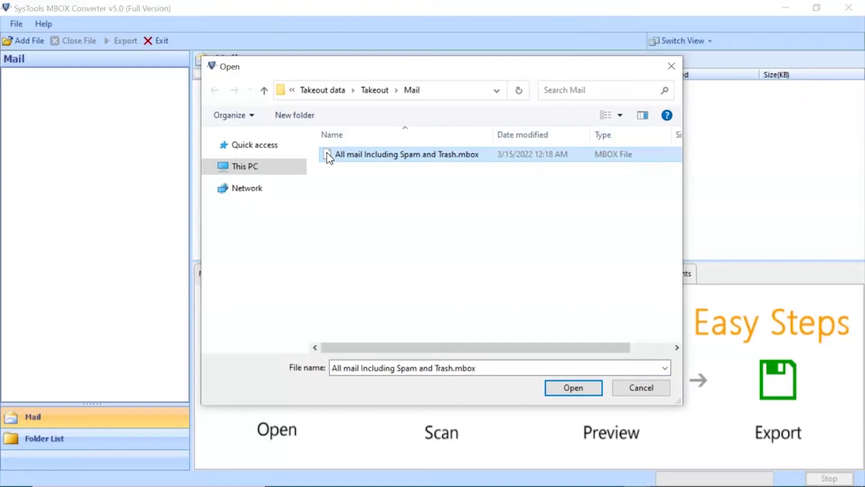
{"action": "left_click", "coordinate": [573, 388]}
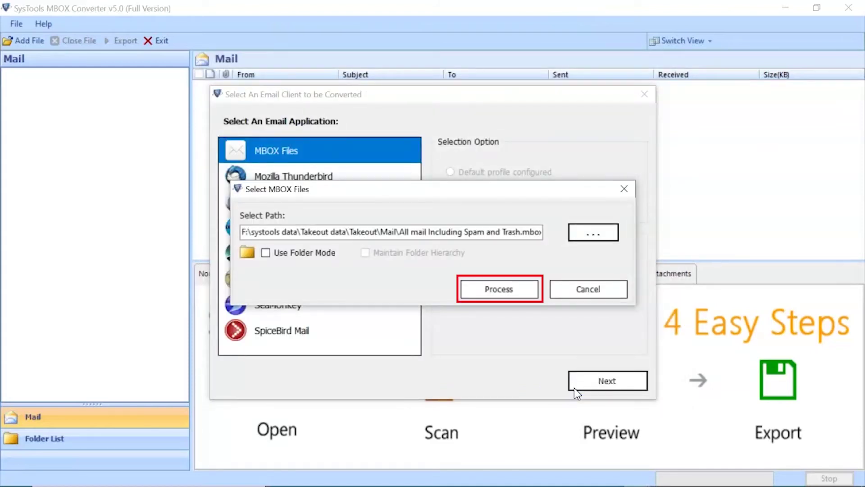
{"action": "left_click", "coordinate": [494, 289]}
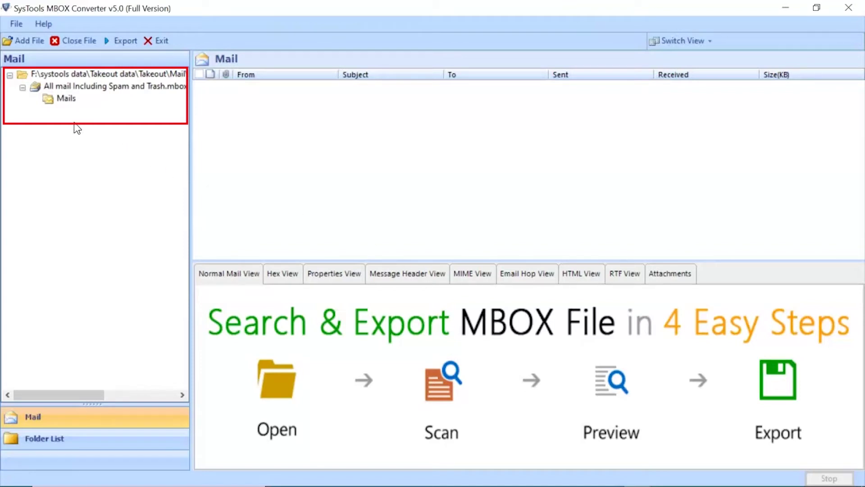
Step: List the 115 messages of the Mails folder
{"action": "left_click", "coordinate": [48, 98]}
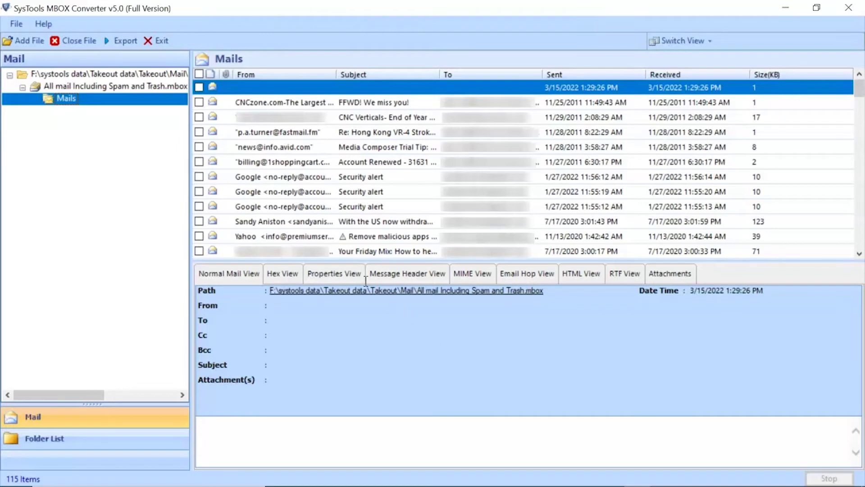
{"action": "left_click", "coordinate": [124, 43]}
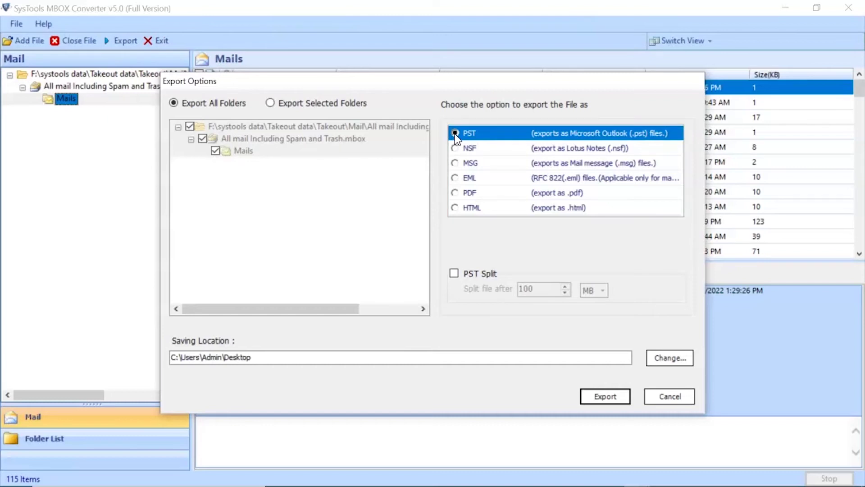
{"action": "left_click", "coordinate": [454, 274]}
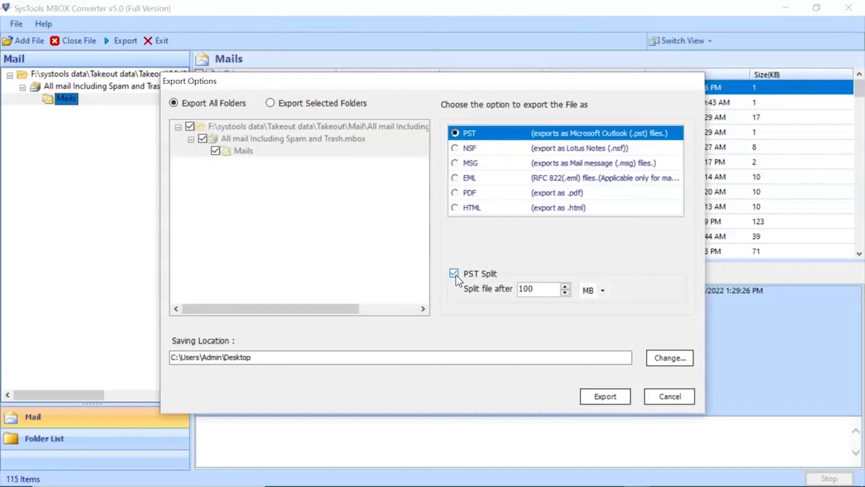
{"action": "left_click", "coordinate": [602, 293]}
{"action": "left_click", "coordinate": [598, 305]}
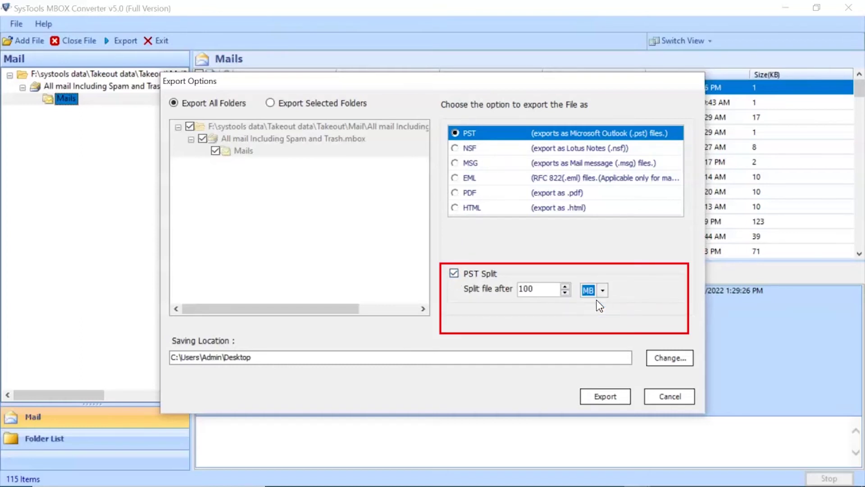
{"action": "left_click", "coordinate": [454, 273]}
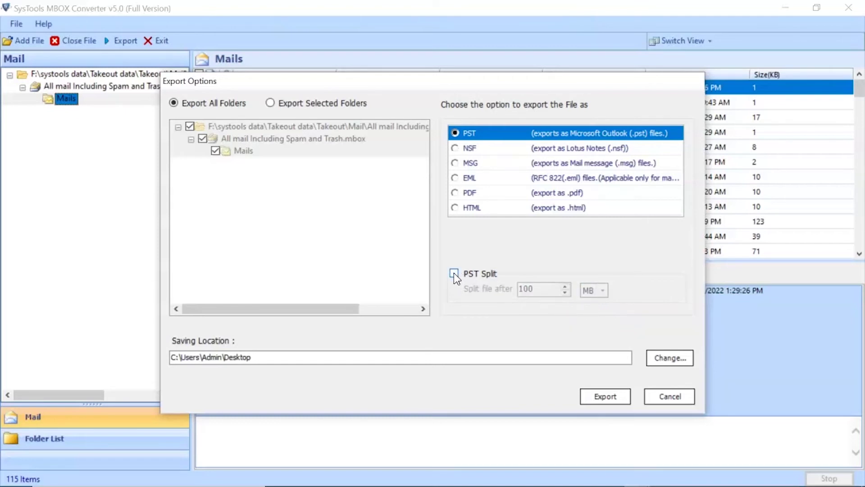
Step: Change the export destination to the Converted Data folder on the Desktop
{"action": "left_click", "coordinate": [671, 360]}
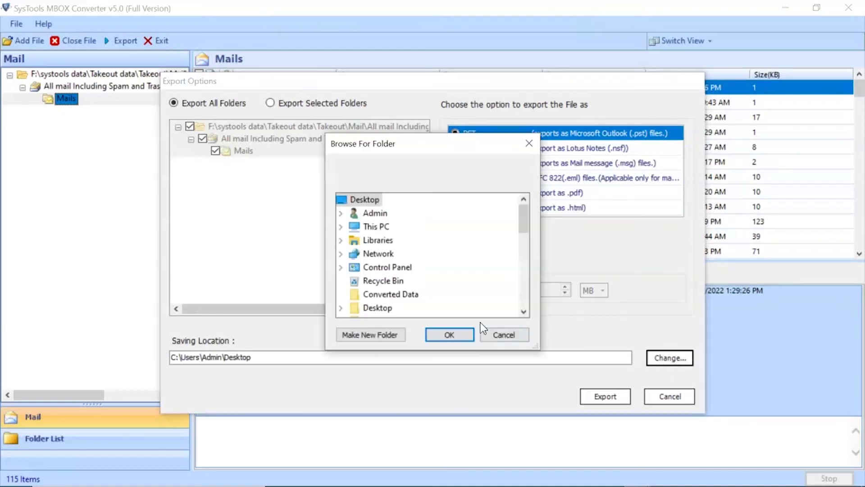
{"action": "left_click", "coordinate": [365, 298]}
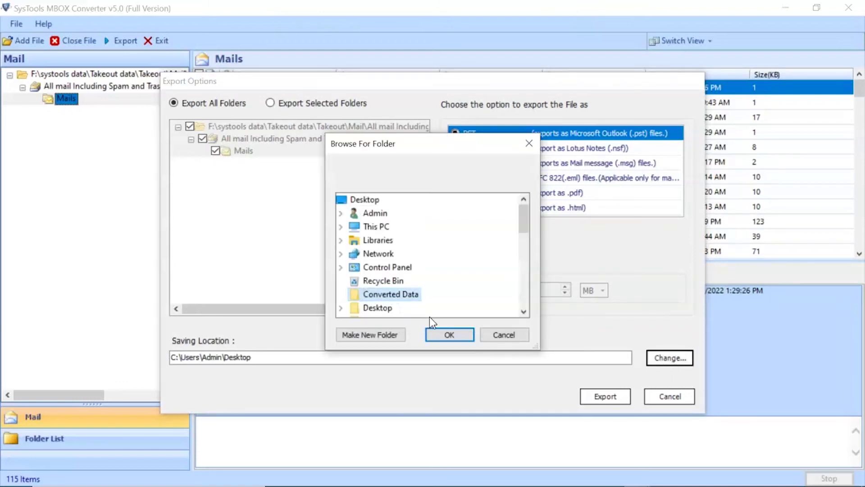
{"action": "left_click", "coordinate": [456, 333]}
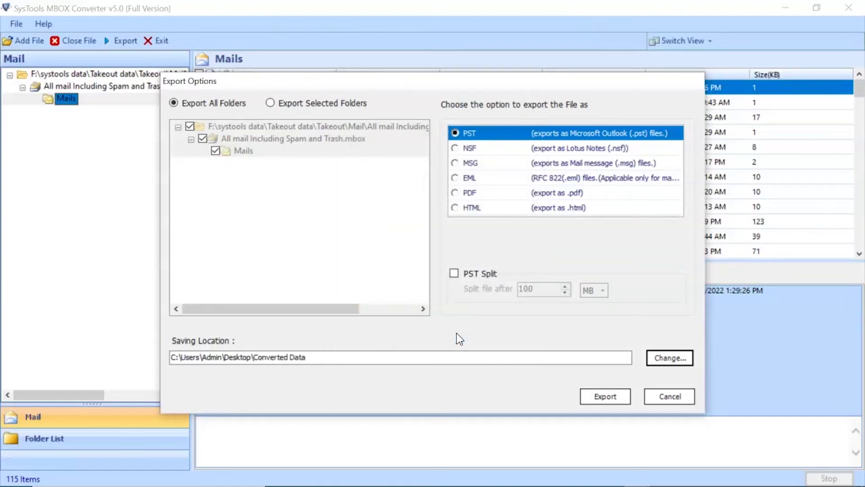
Step: Run the PST export of all 115 items and dismiss the completion and progress windows
{"action": "left_click", "coordinate": [605, 396]}
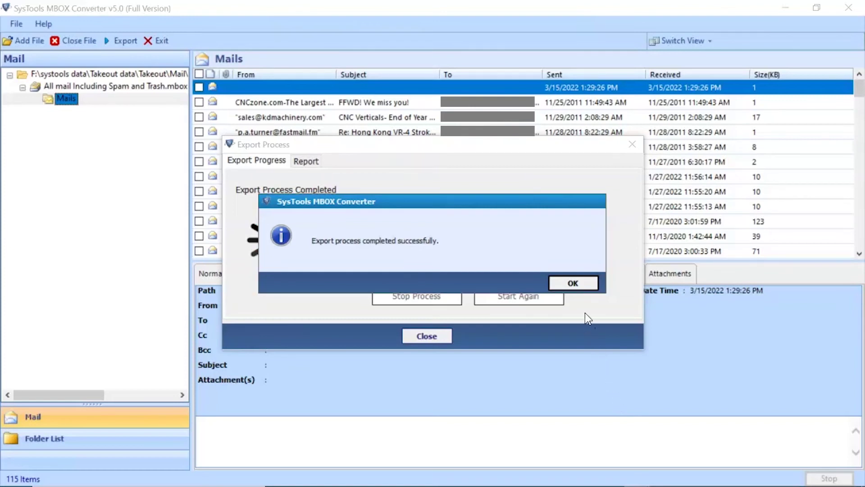
{"action": "left_click", "coordinate": [570, 283]}
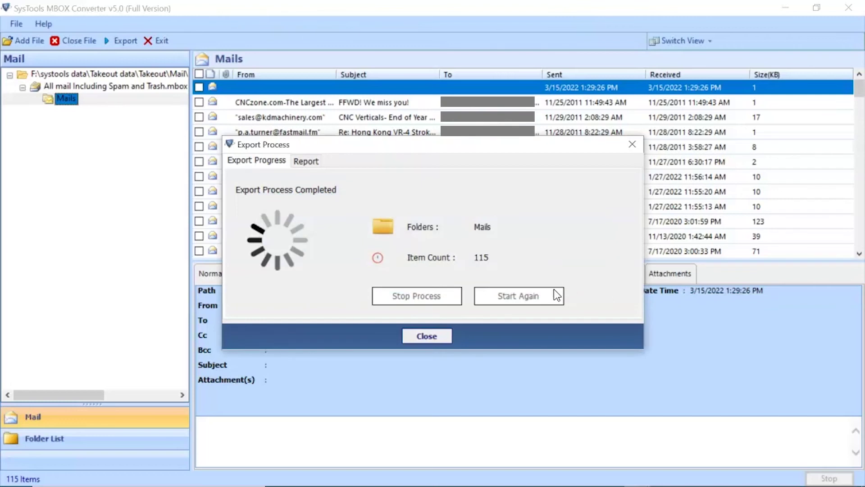
{"action": "left_click", "coordinate": [426, 335]}
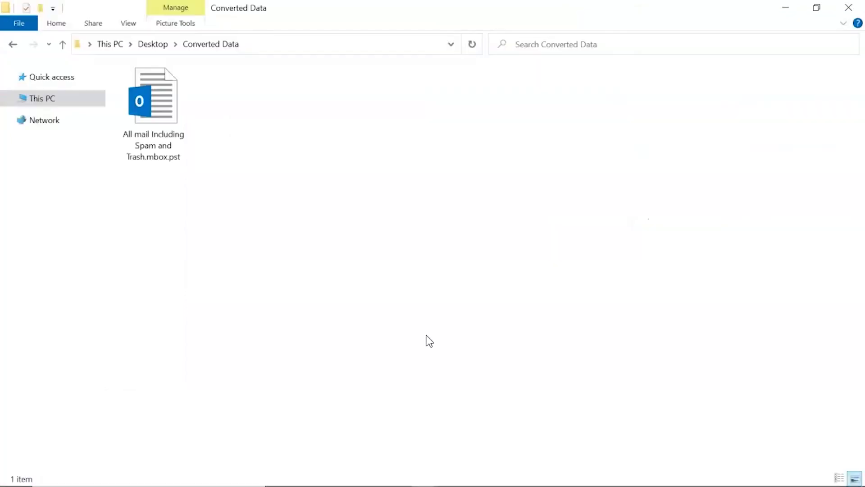